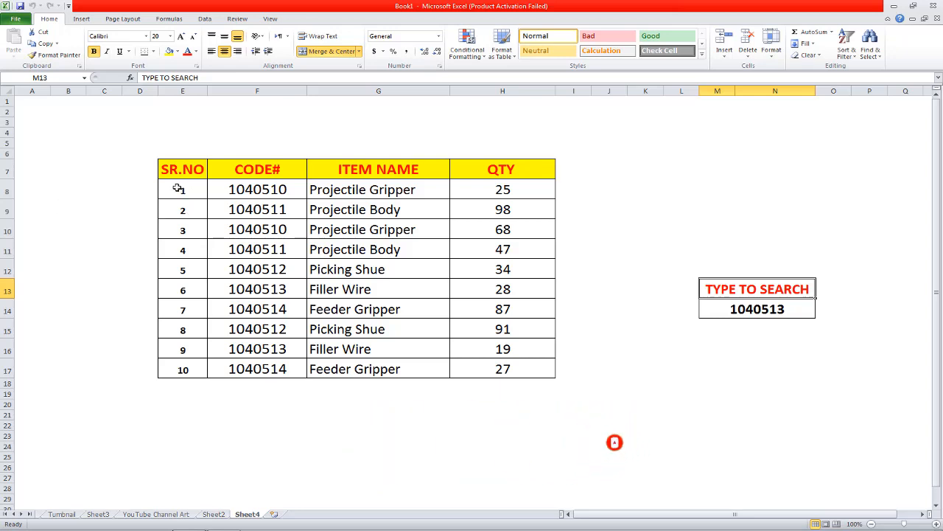
Start a new conditional formatting rule for the table data E8:H17 that uses a formula to determine which cells to format.
drag(178, 189, 488, 363)
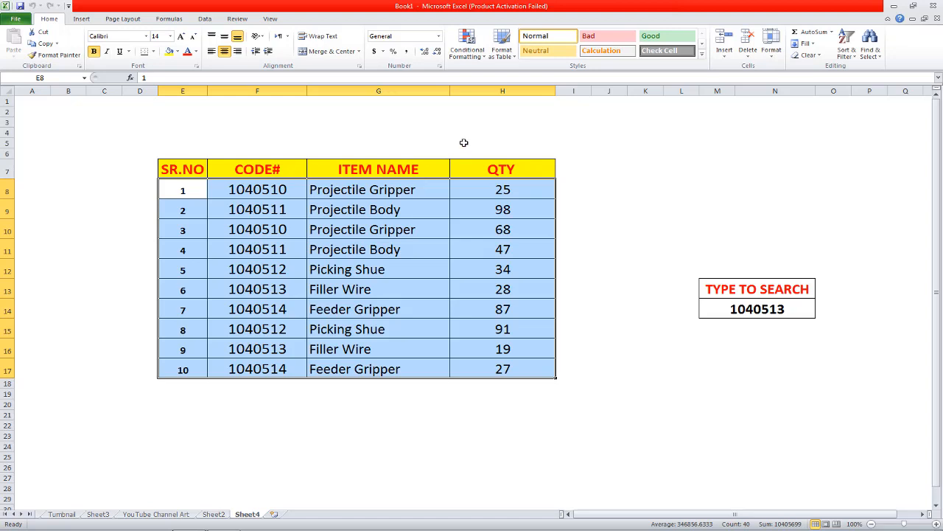
click(485, 61)
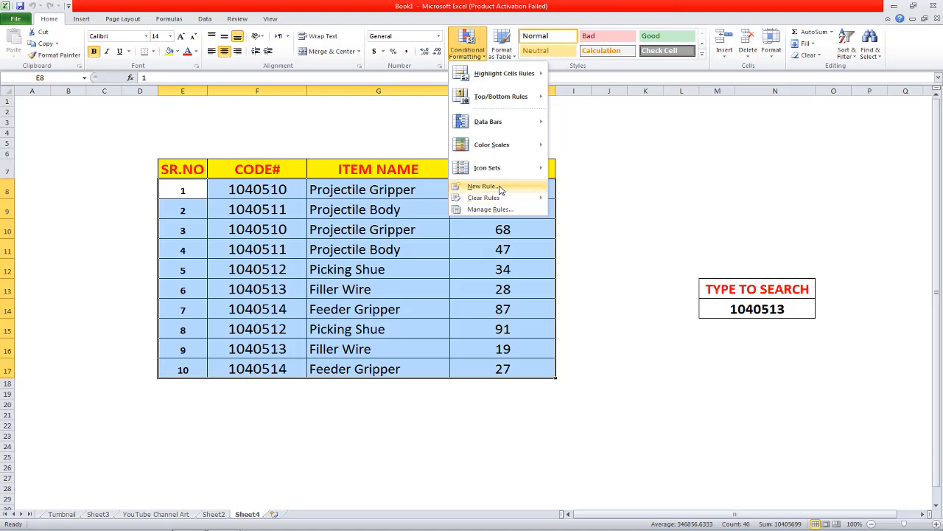
click(500, 190)
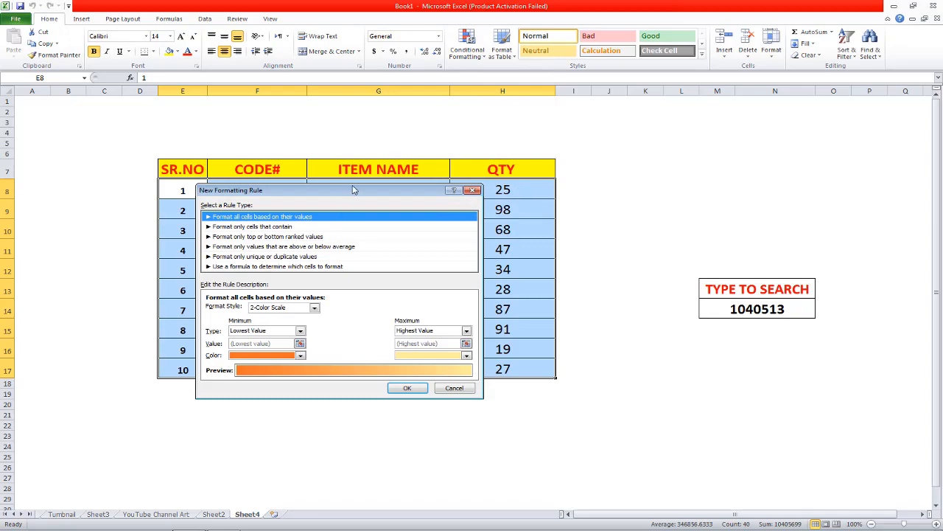
drag(353, 190, 485, 195)
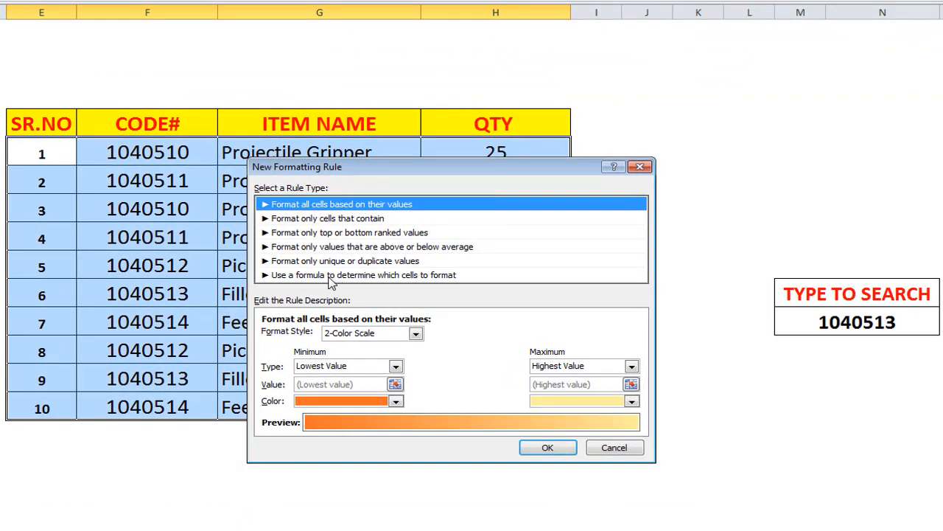
click(329, 274)
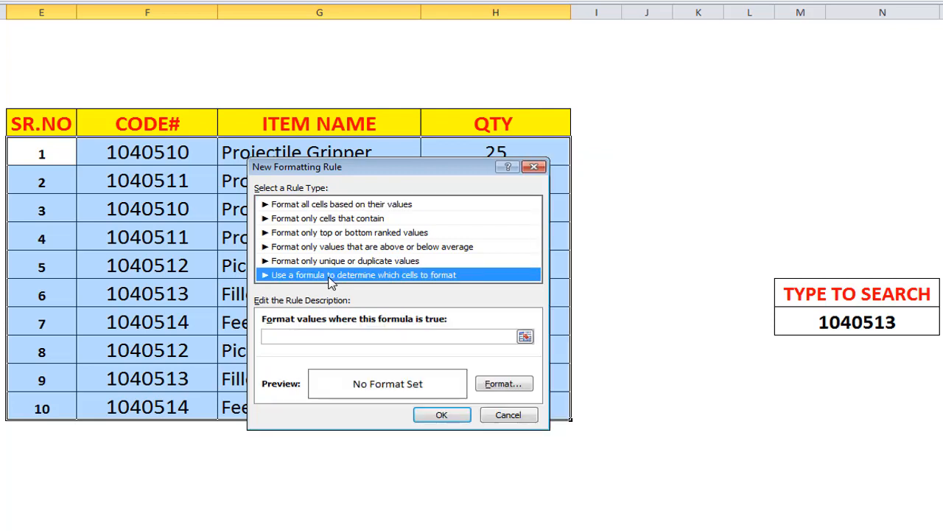
Begin the rule formula with =SEARCH($M$14,$E8, keeping the search cell absolute and locking only the column of E8.
click(280, 336)
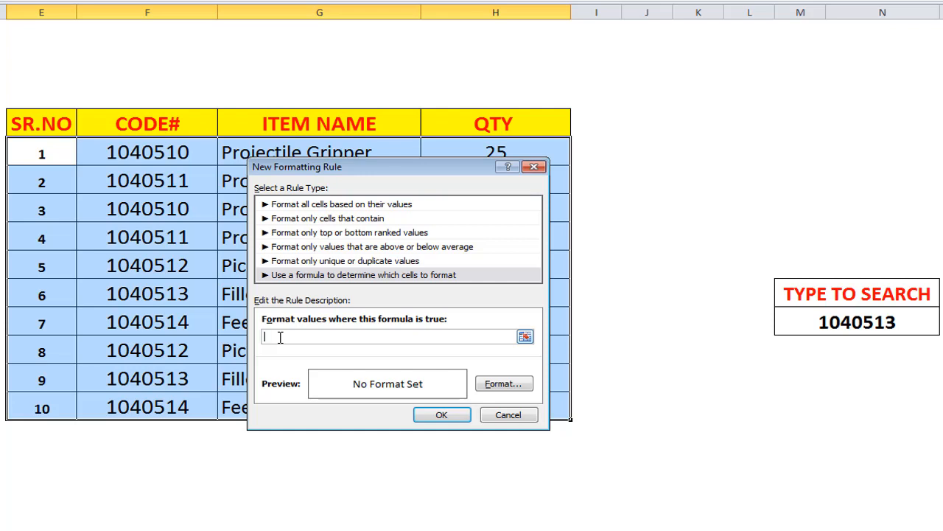
text(=SEARCH()
click(831, 321)
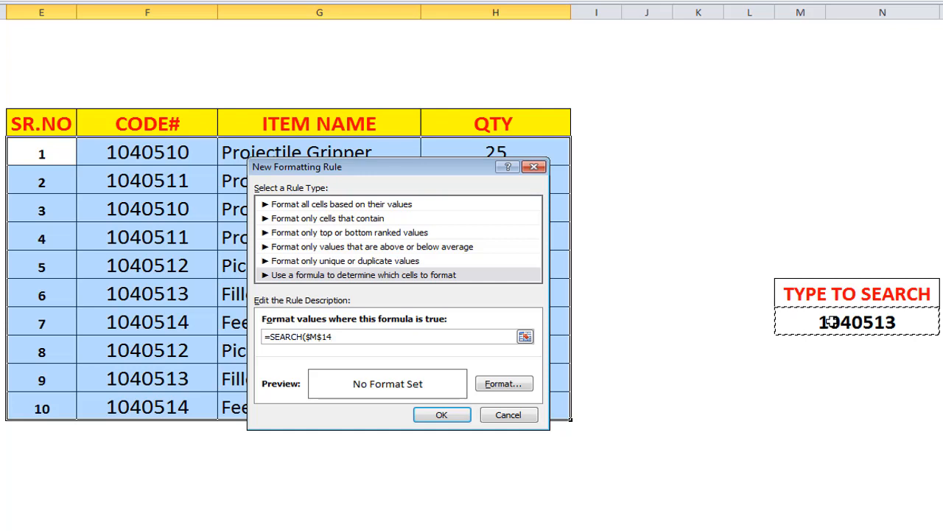
text(,)
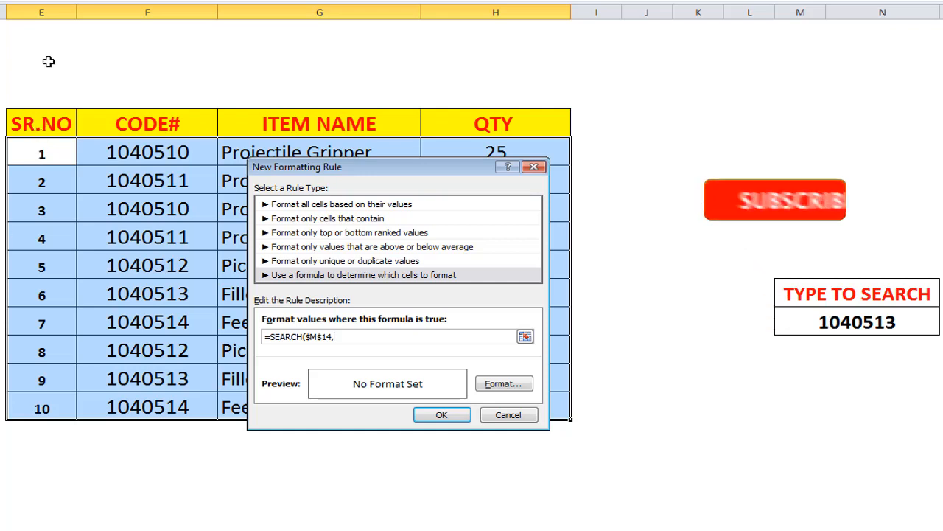
click(37, 152)
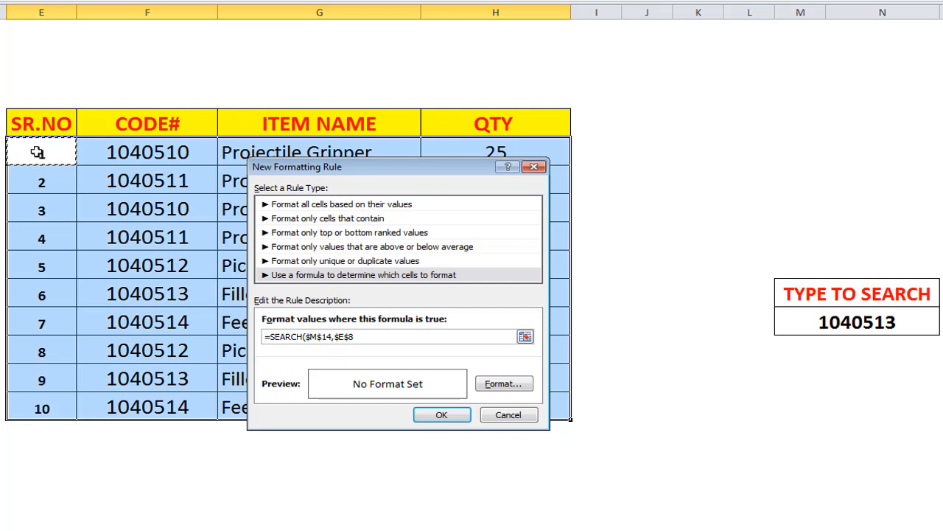
key(F4)
key(F4)
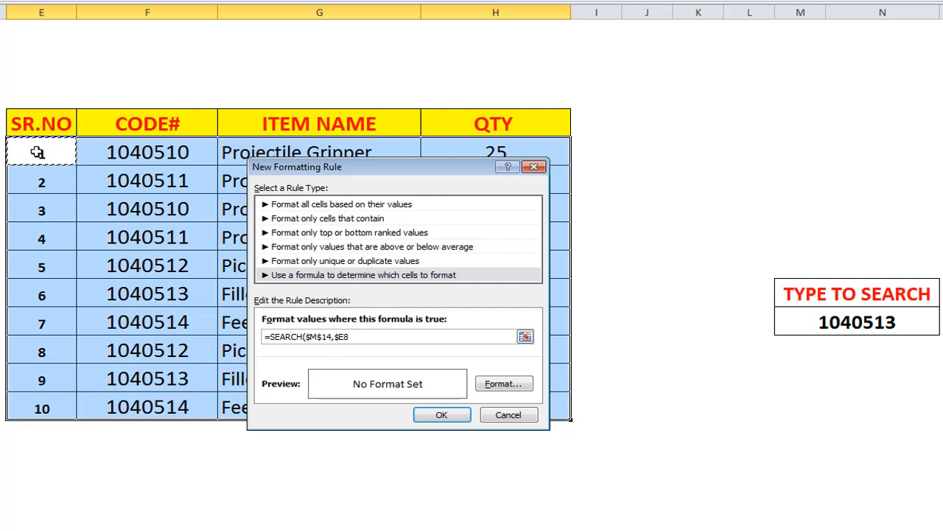
Complete the rule formula as =SEARCH($M$14,$E8&$F8&$G8&$H8), with only the columns locked in the joined references.
text(&)
click(129, 153)
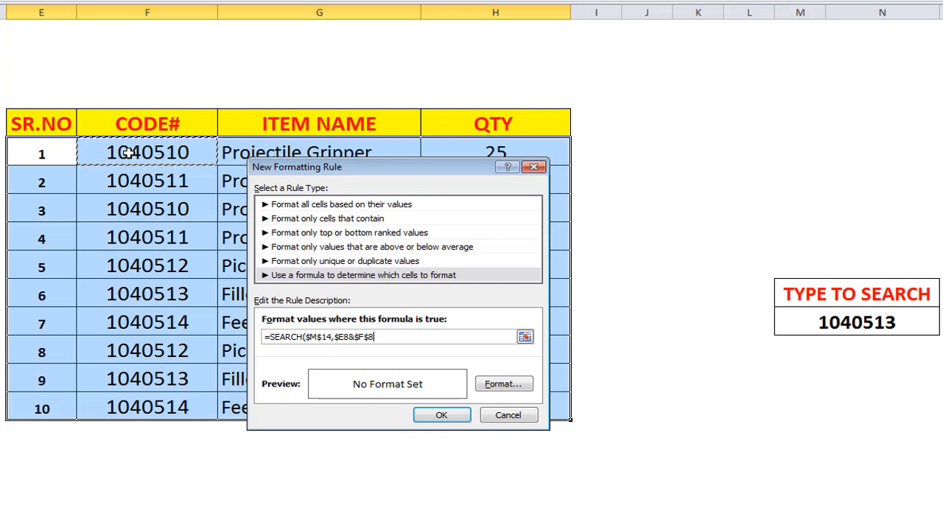
key(F4)
key(F4)
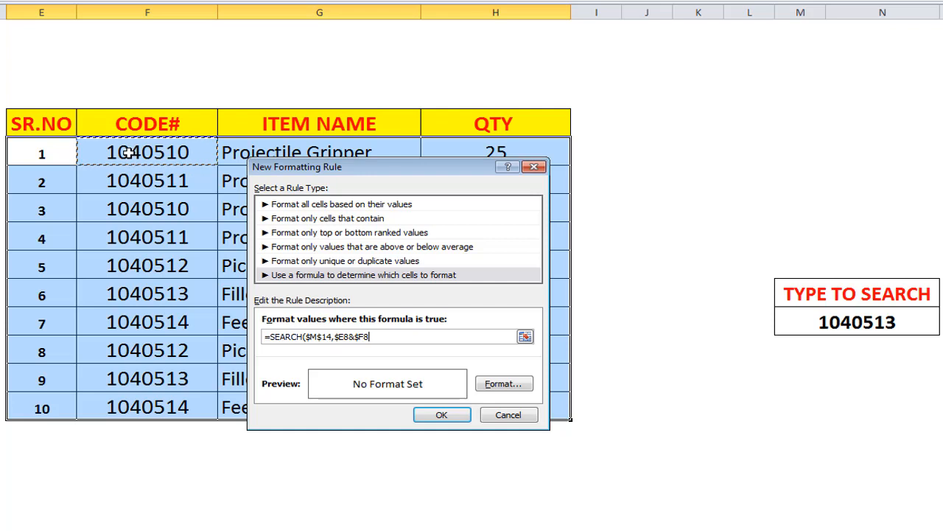
text(&)
click(277, 150)
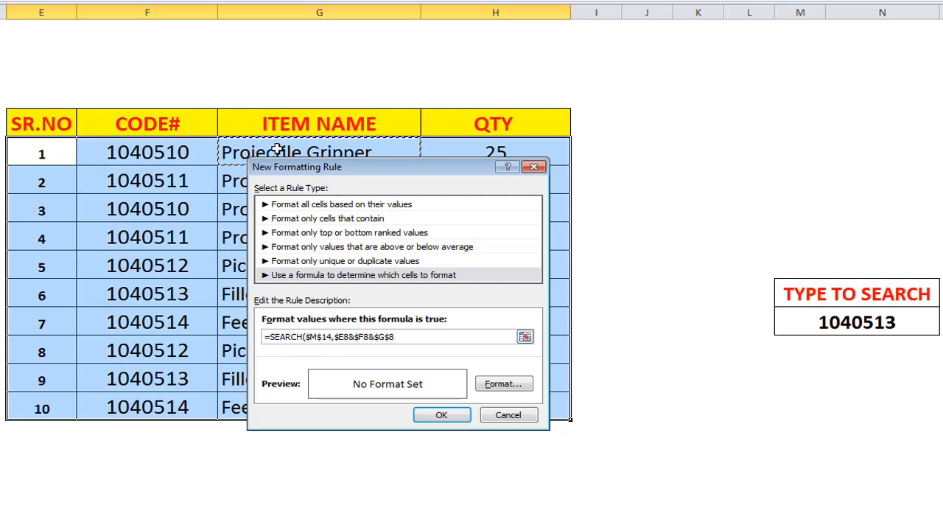
key(F4)
key(F4)
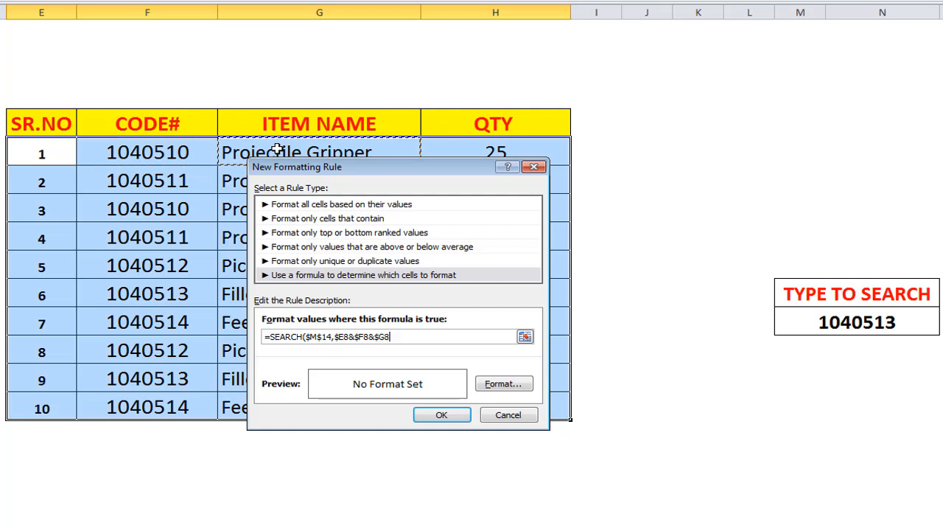
text(&)
click(460, 146)
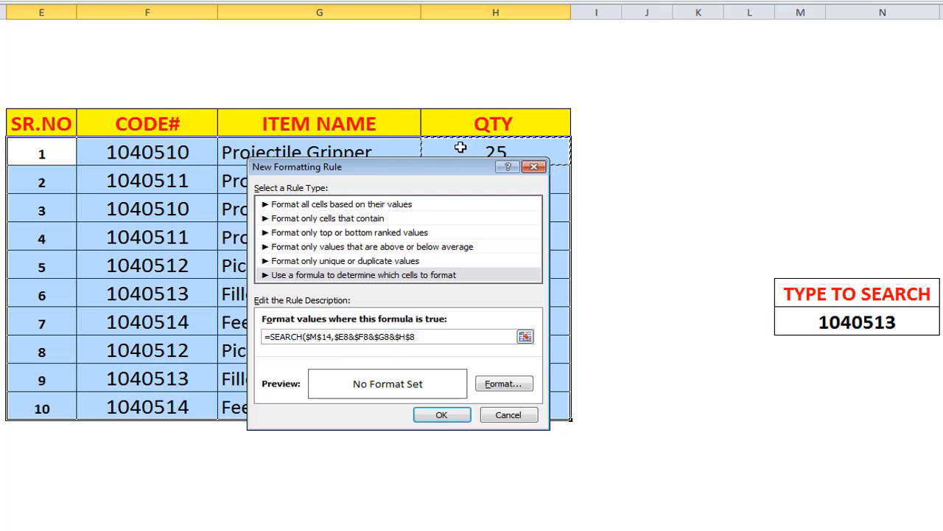
key(F4)
key(F4)
text())
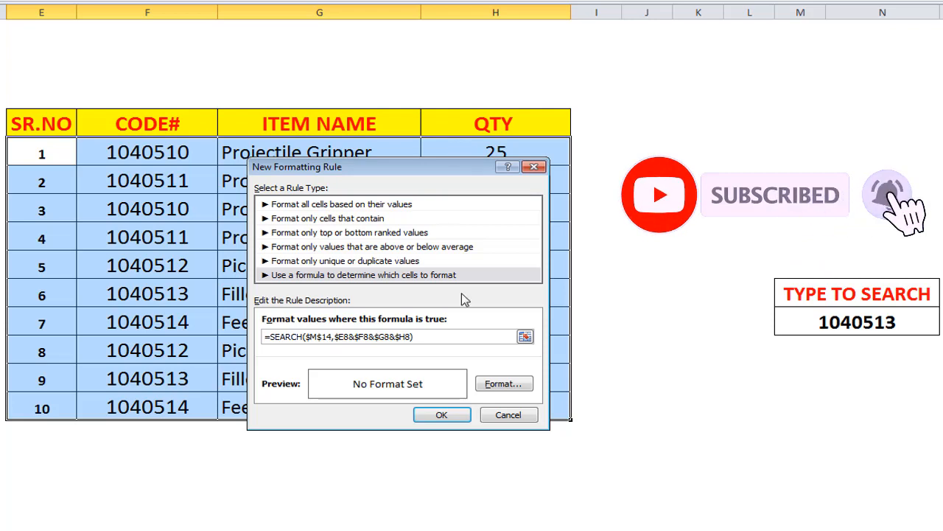
Give the rule's matching cells a solid green background fill and apply the rule to the table.
click(505, 385)
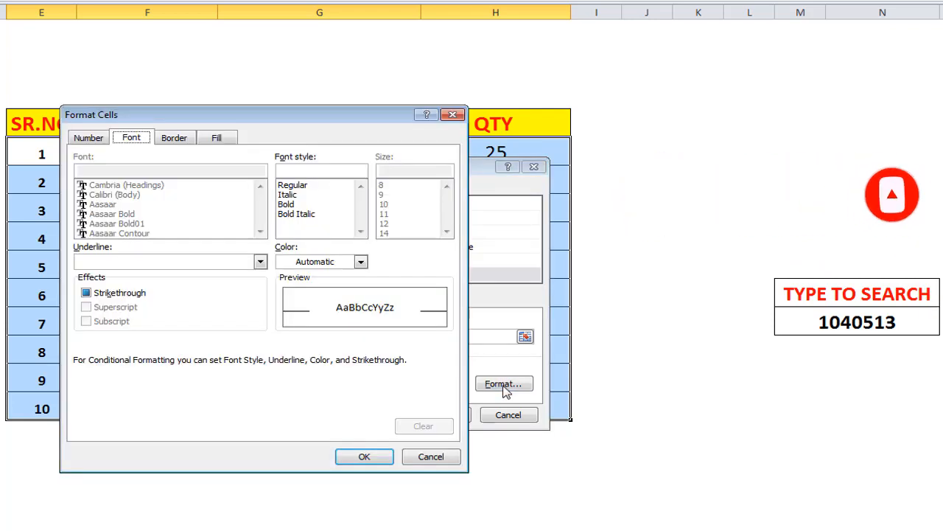
click(219, 140)
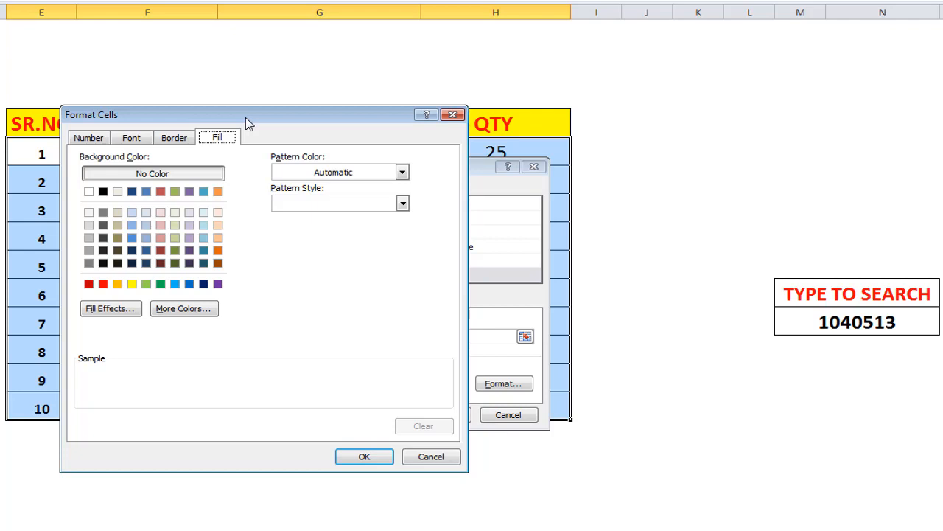
click(165, 283)
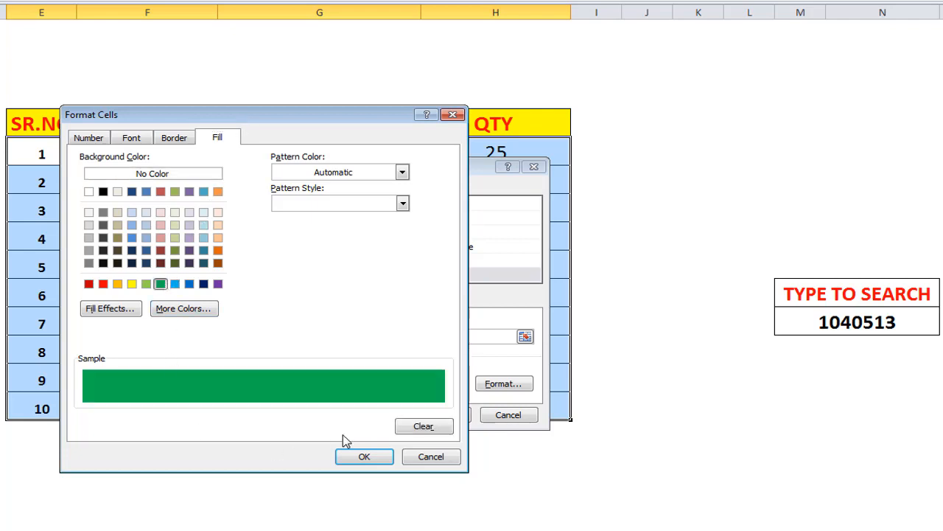
click(361, 456)
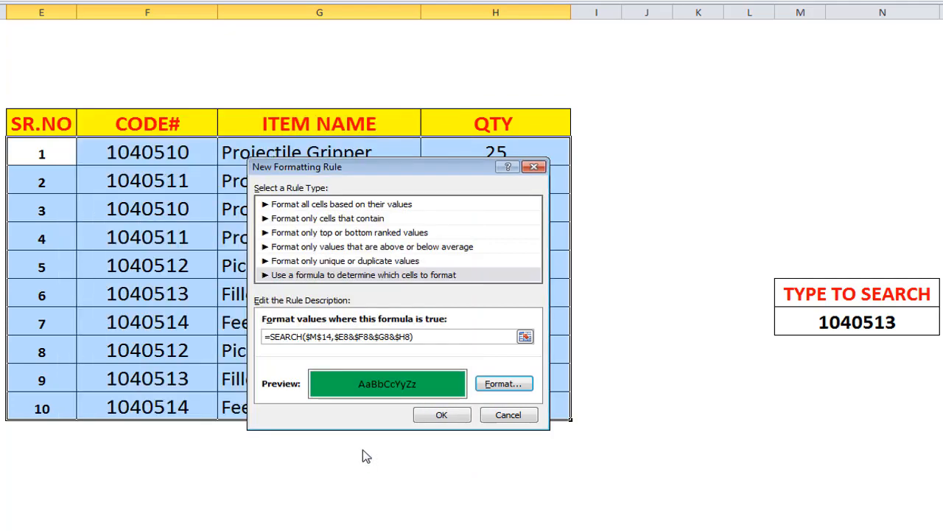
click(440, 415)
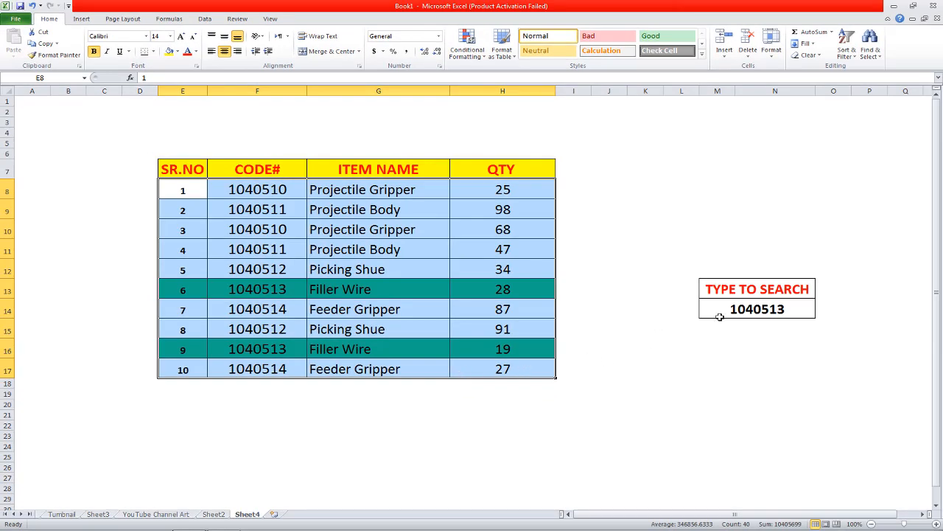
Enter the code 1040510 in the search cell M14 to test the row highlighting.
click(729, 309)
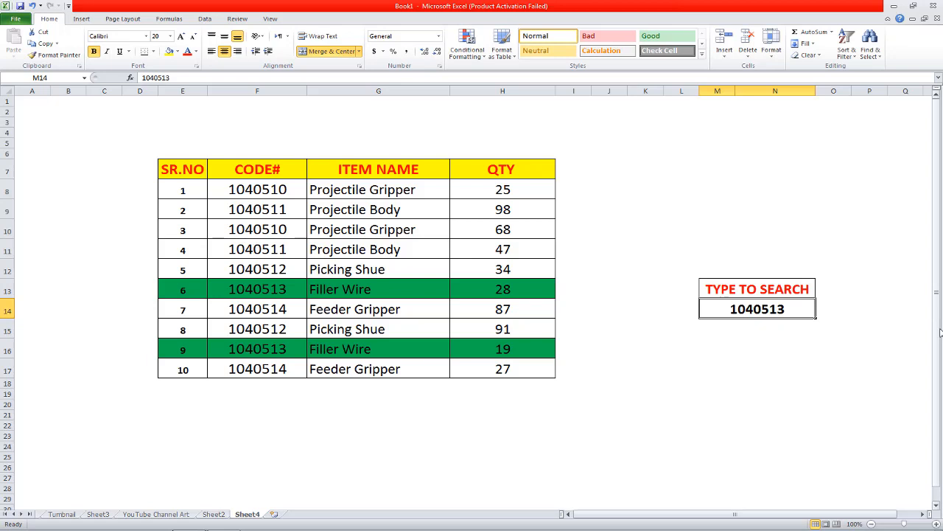
text(1040)
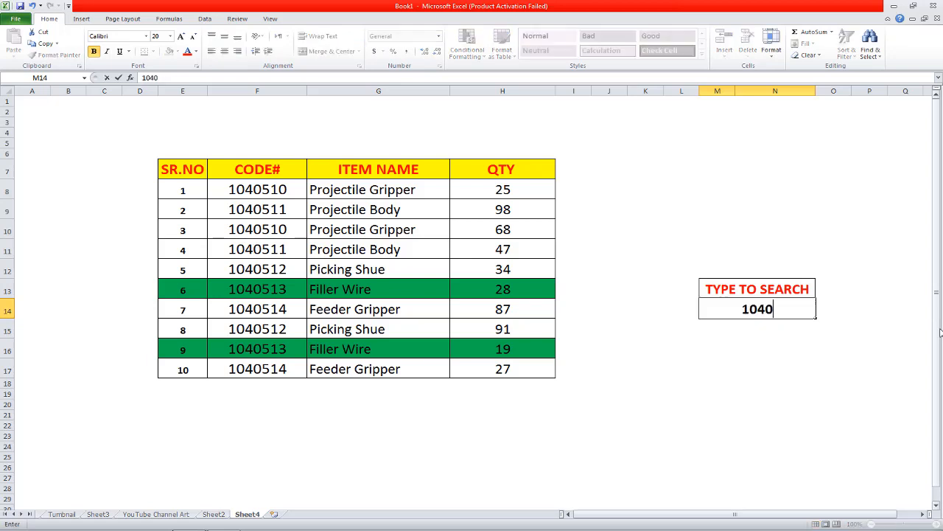
text(510)
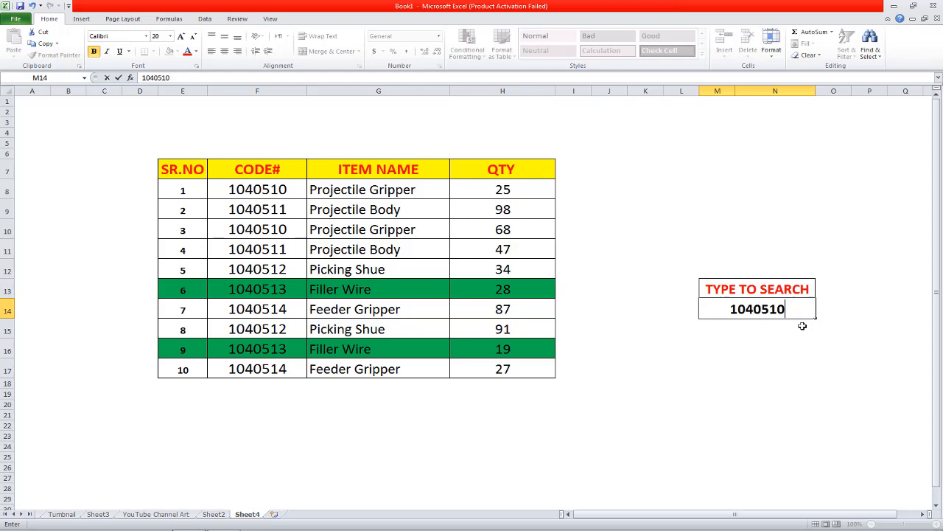
key(Return)
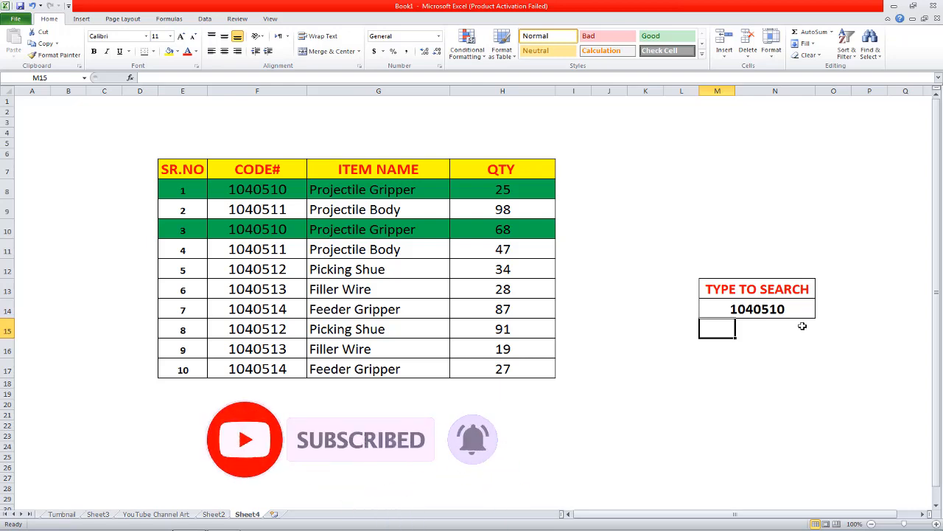
Change the search code in cell M14 to 1040514.
click(790, 309)
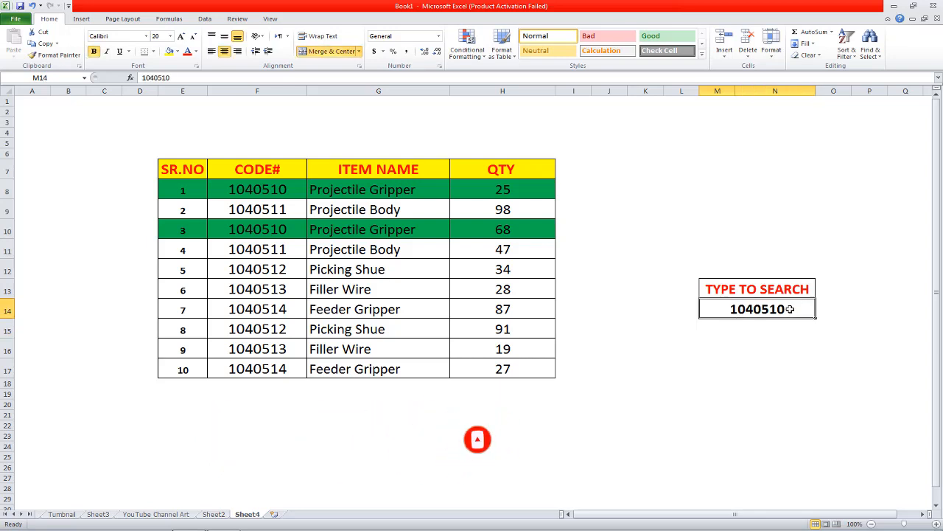
text(1040514)
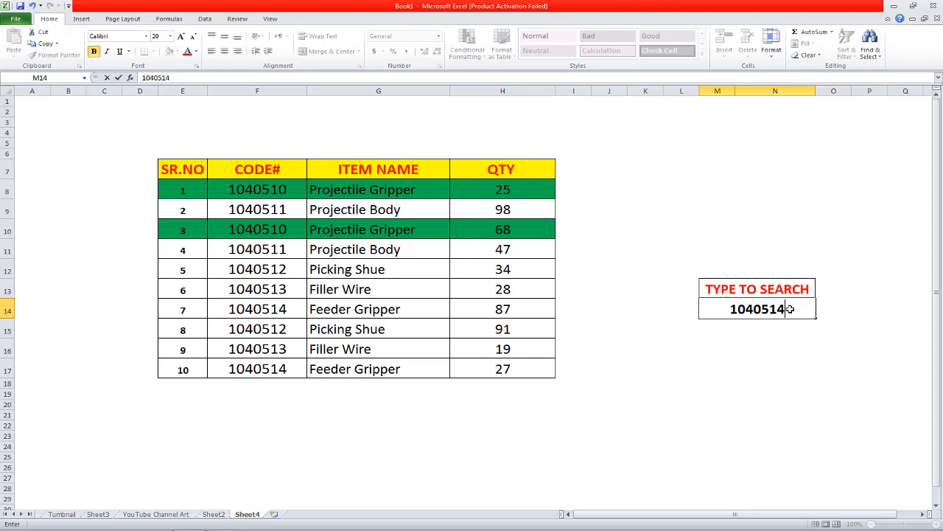
key(Return)
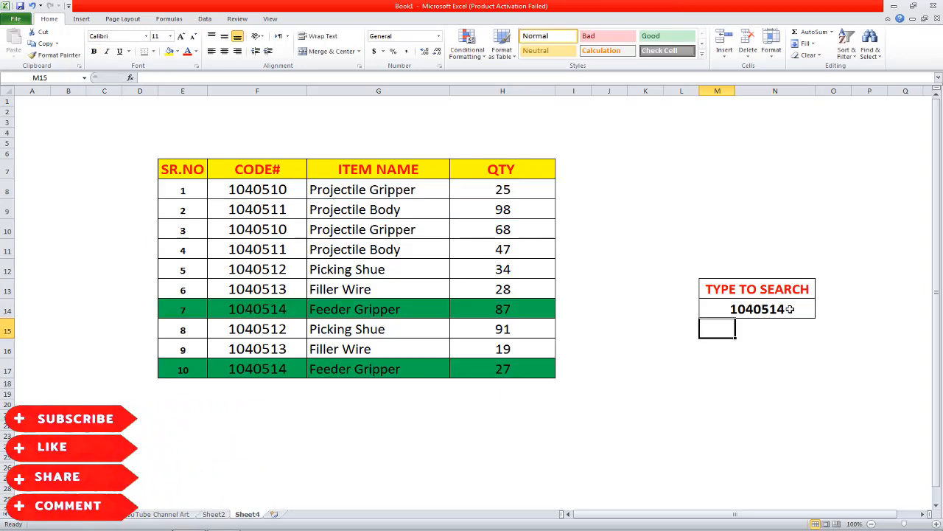